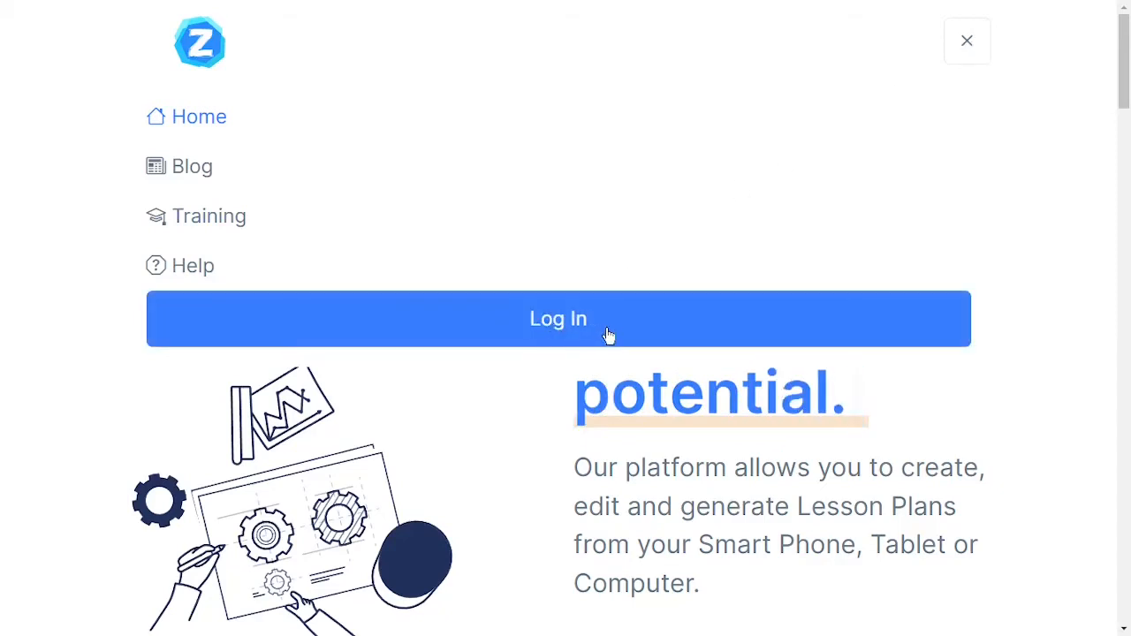
Open the login page and replace the prefilled username with the account's e-mail address.
left_click(548, 329)
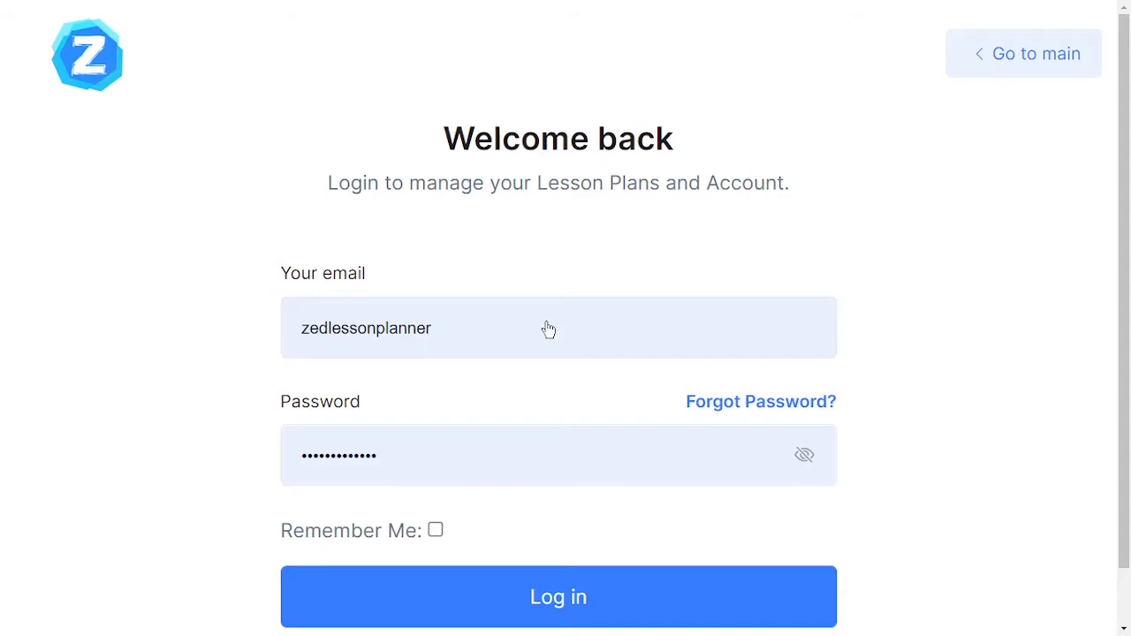
left_click(548, 329)
key("BackSpace")
key("BackSpace")
key("BackSpace")
key("BackSpace")
key("BackSpace")
key("BackSpace")
key("BackSpace")
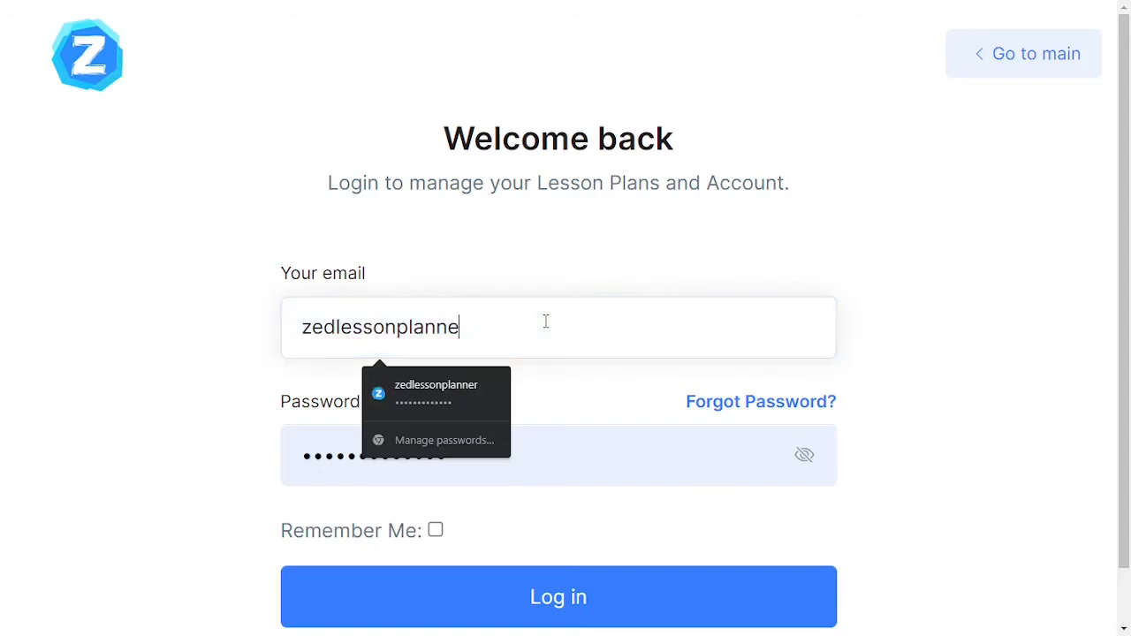
key("BackSpace")
key("BackSpace")
key("BackSpace")
key("BackSpace")
key("BackSpace")
key("BackSpace")
key("BackSpace")
key("BackSpace")
key("BackSpace")
type("aa")
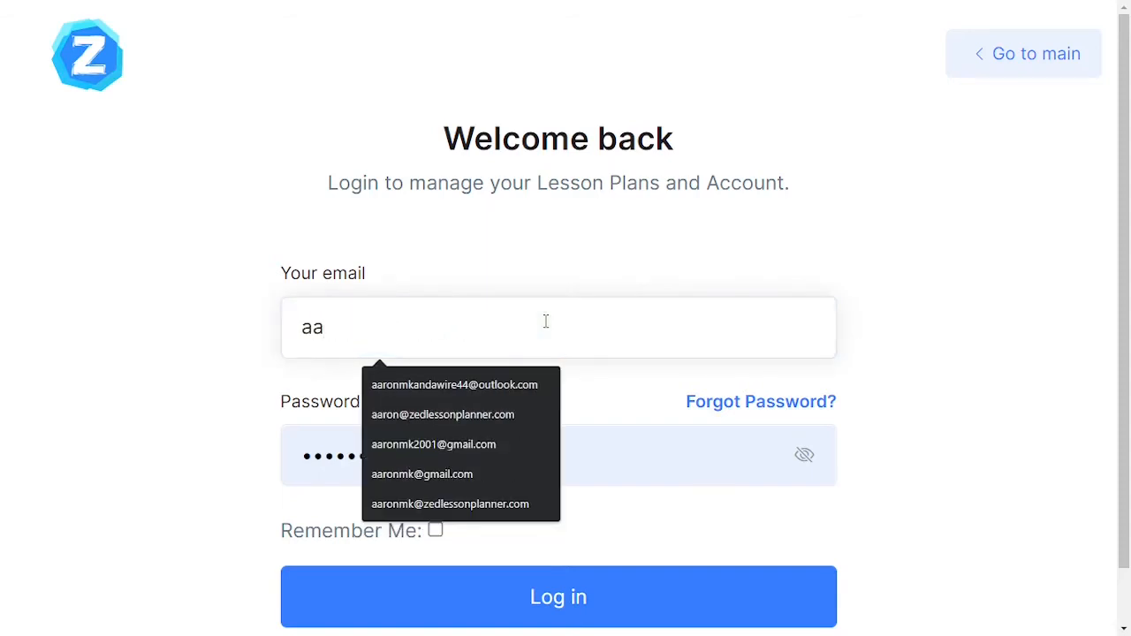
left_click(493, 386)
Replace the prefilled password with the account password and log in.
left_click(459, 461)
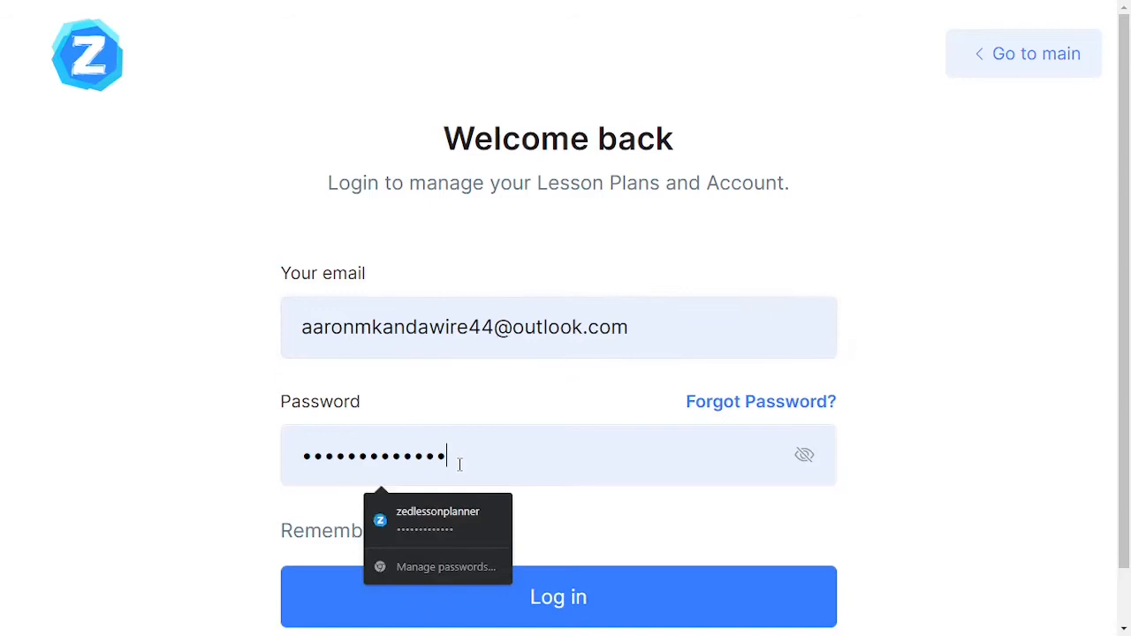
key("BackSpace")
key("BackSpace")
key("BackSpace")
key("BackSpace")
key("BackSpace")
key("BackSpace")
key("BackSpace")
key("BackSpace")
key("BackSpace")
key("BackSpace")
key("BackSpace")
key("BackSpace")
type("***")
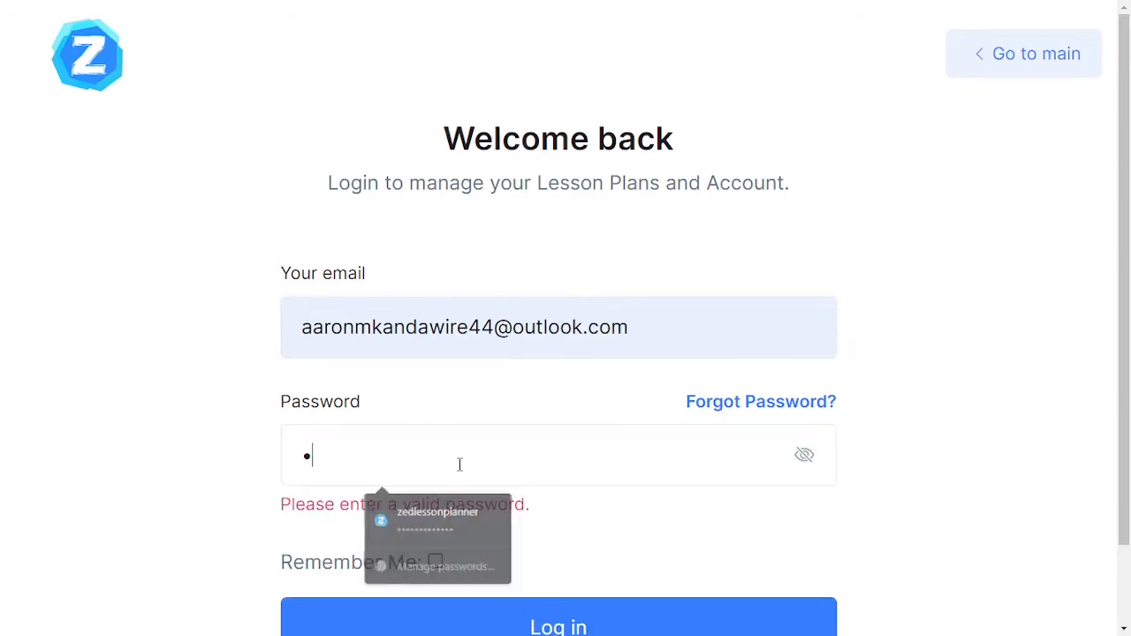
type("******")
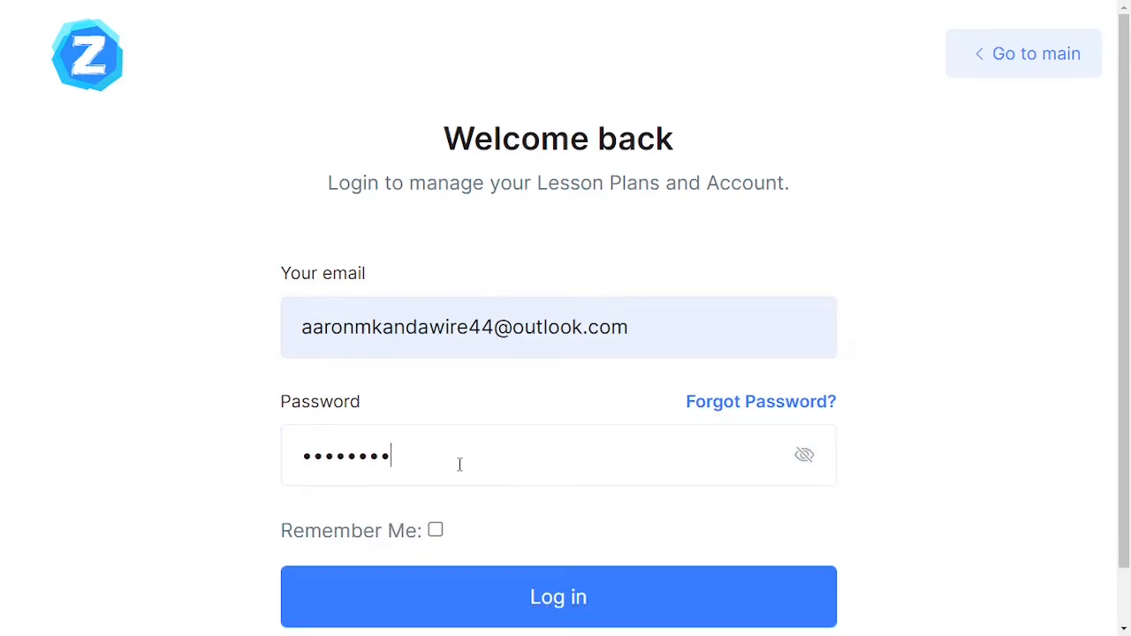
left_click(579, 608)
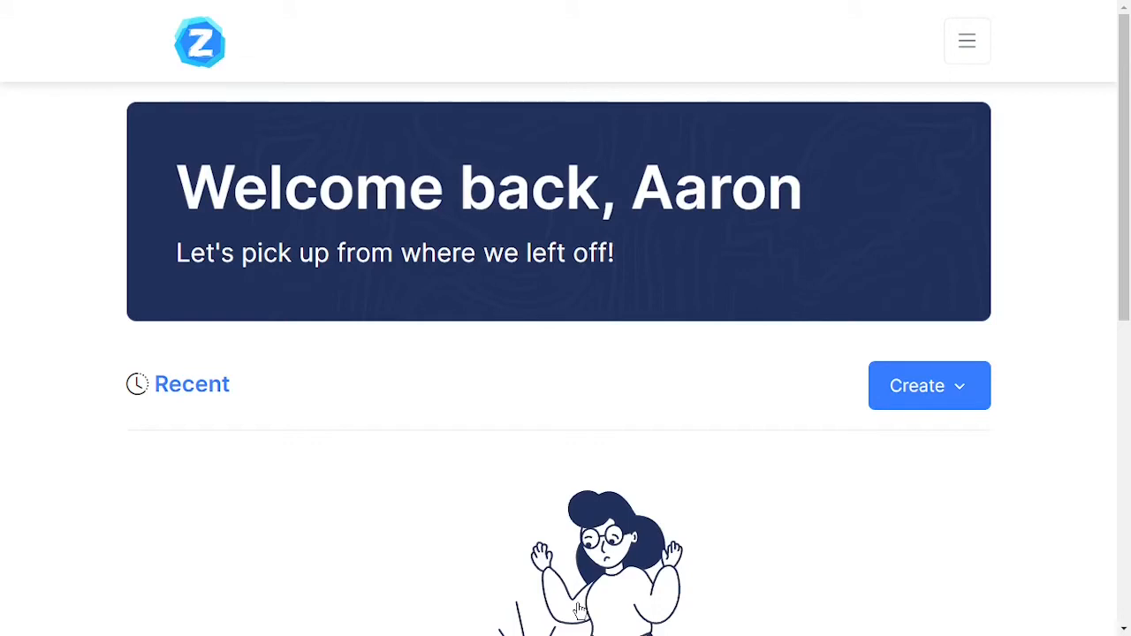
Start creating a new blank lesson plan from the dashboard.
scroll(579, 610, "down", 5)
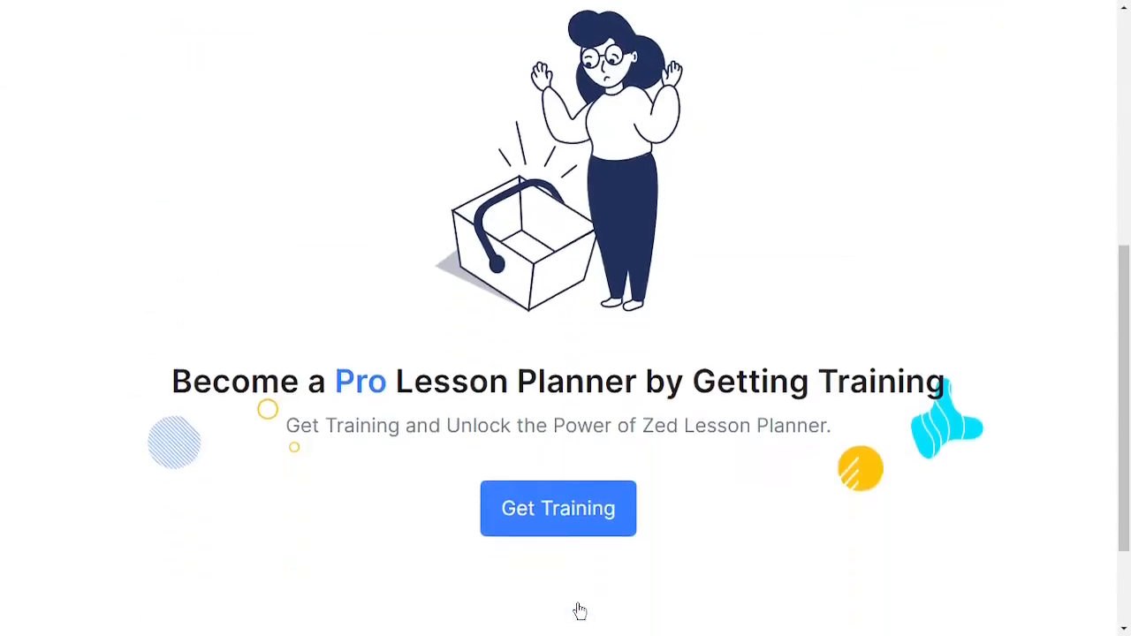
scroll(583, 351, "up", 2)
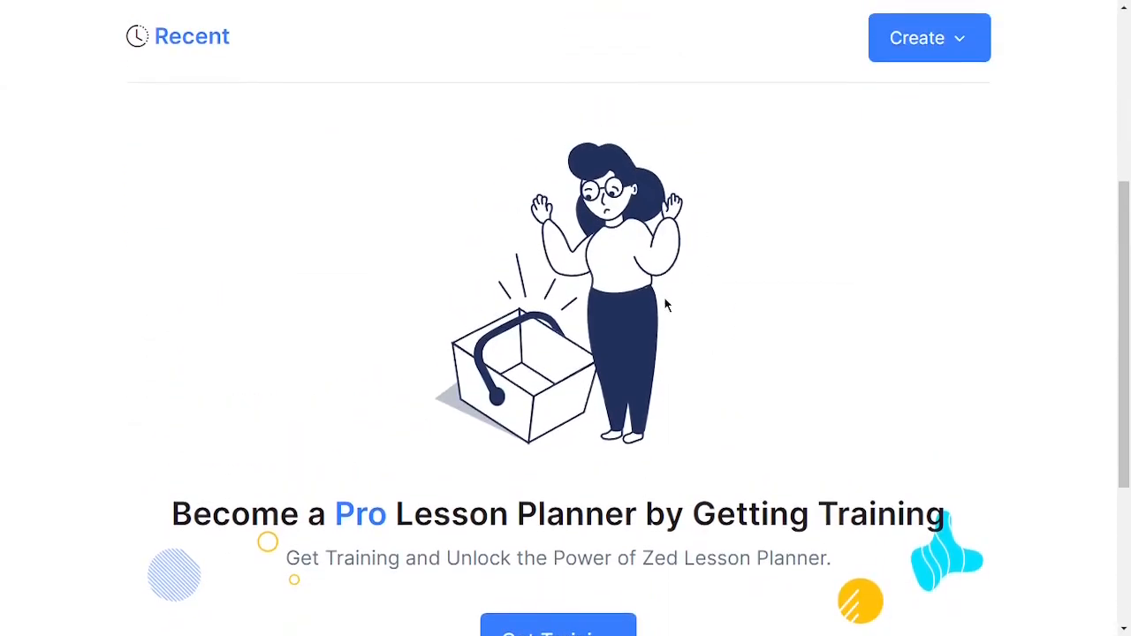
scroll(595, 319, "up", 4)
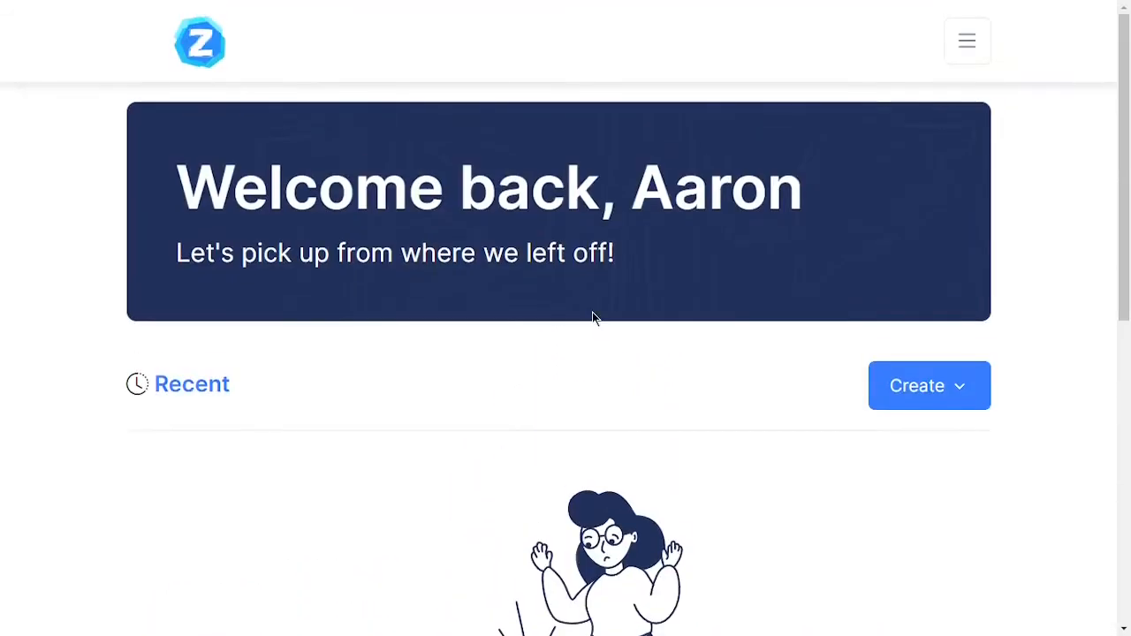
left_click(951, 401)
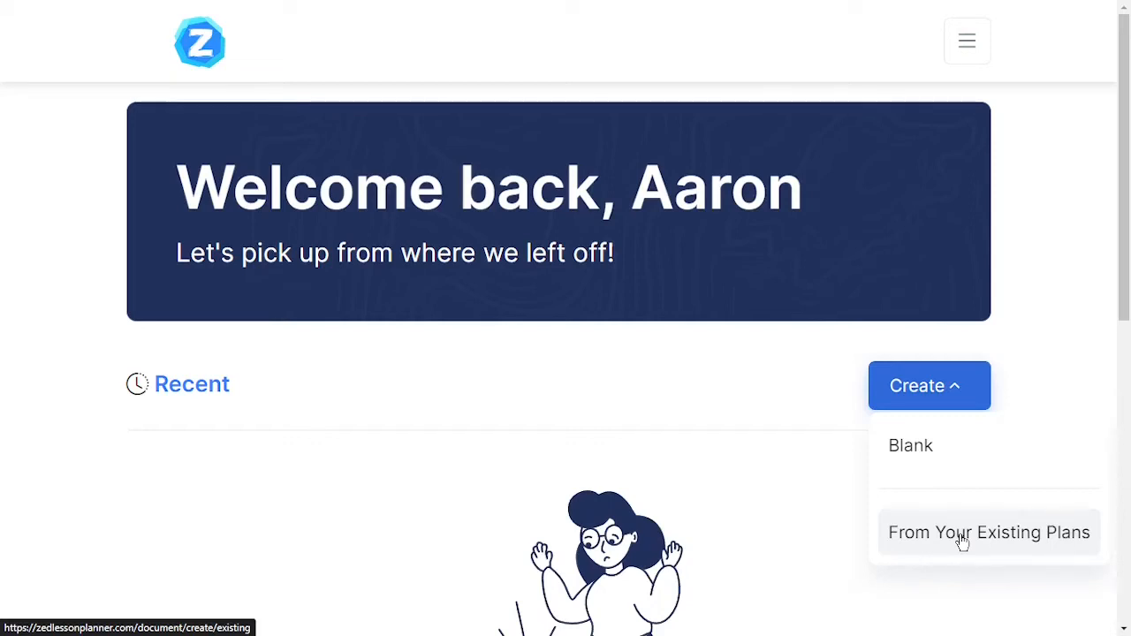
left_click(925, 449)
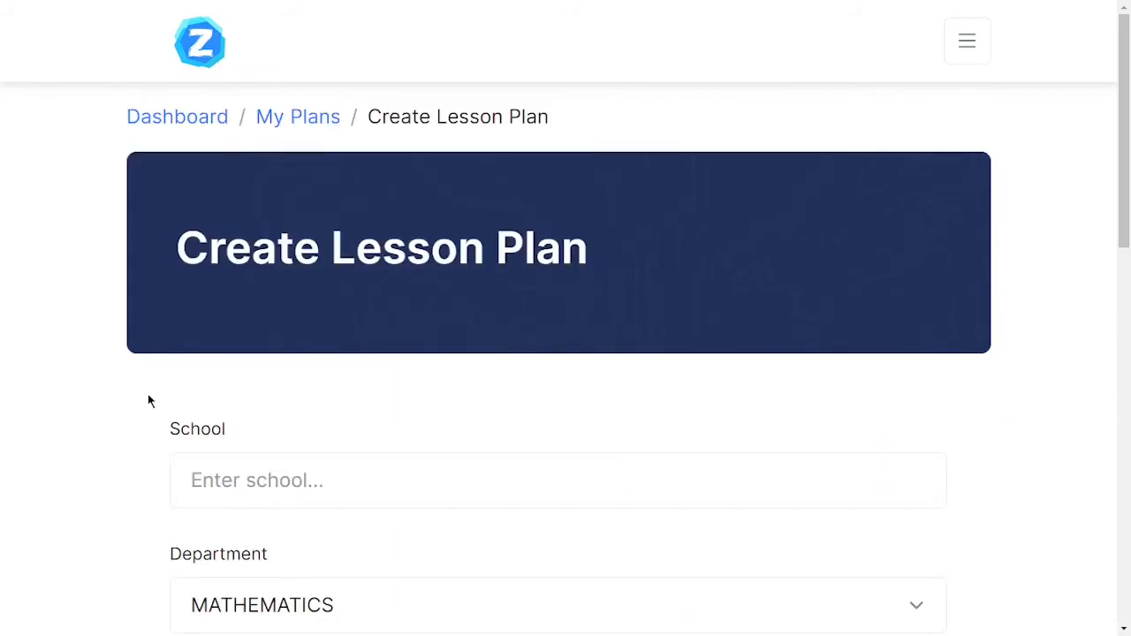
Enter Matete Secondary School as the school and choose COMPUTER as the department.
scroll(85, 442, "down", 1)
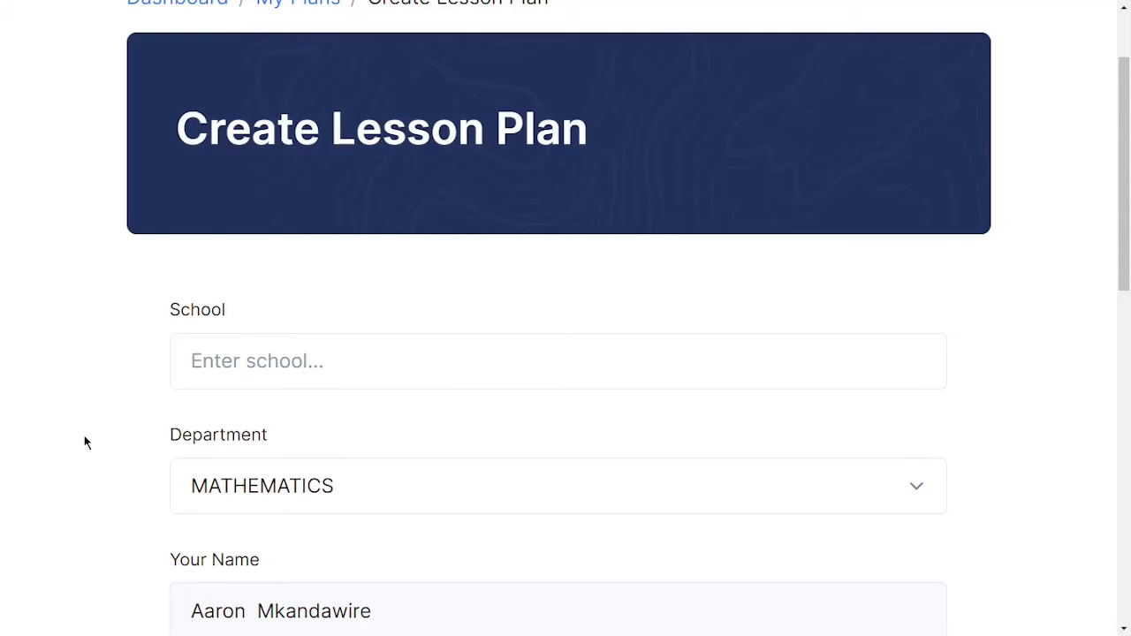
scroll(85, 442, "down", 1)
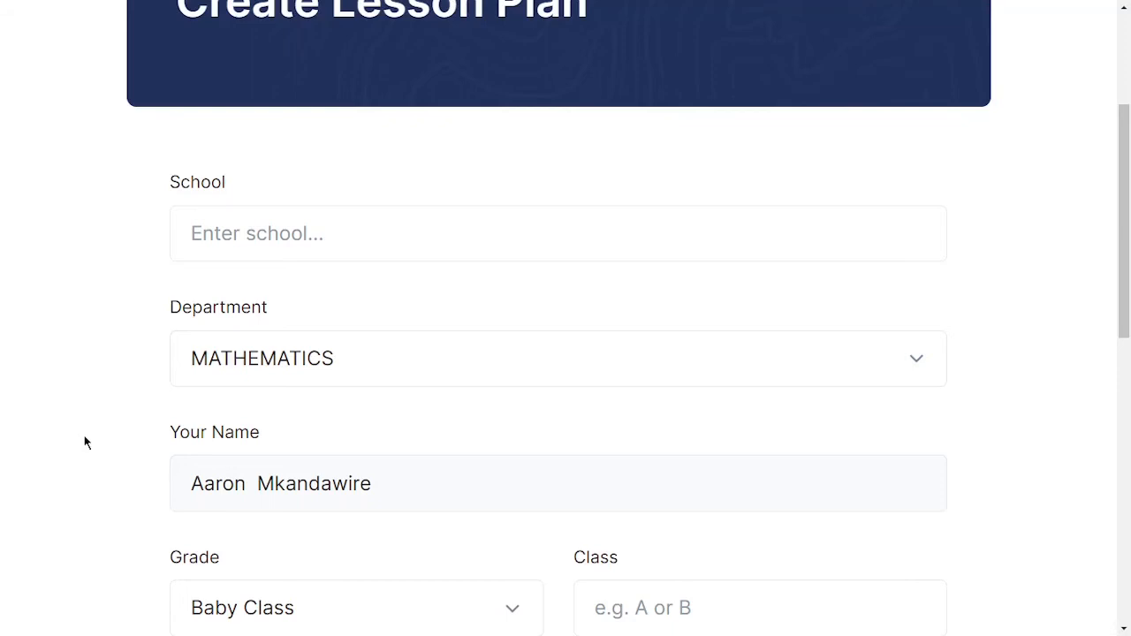
scroll(98, 306, "down", 1)
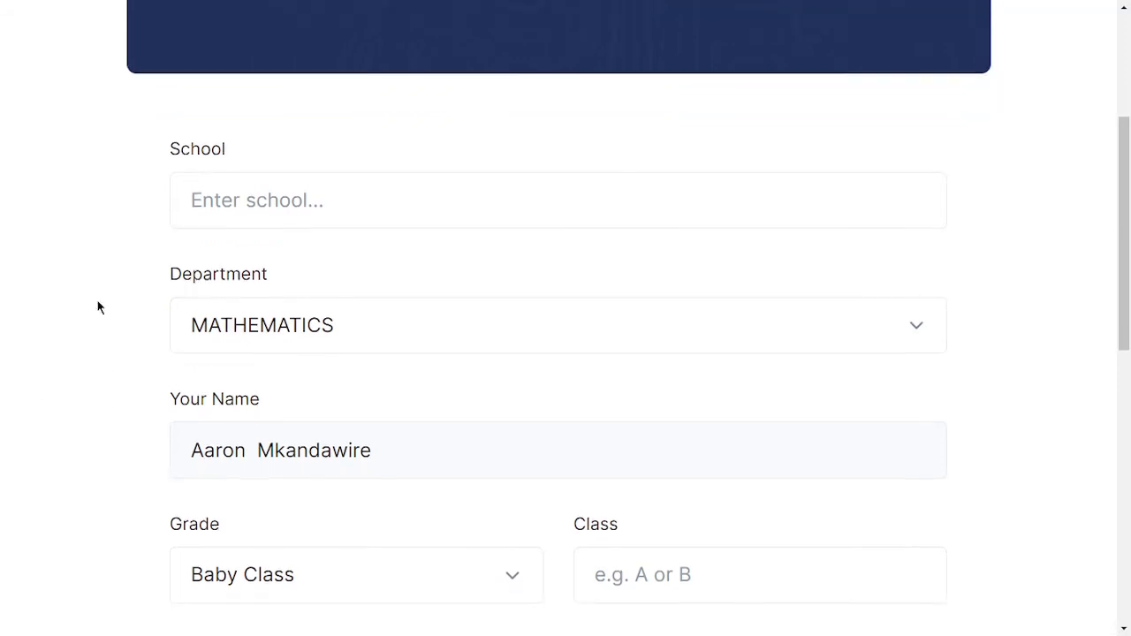
left_click(273, 196)
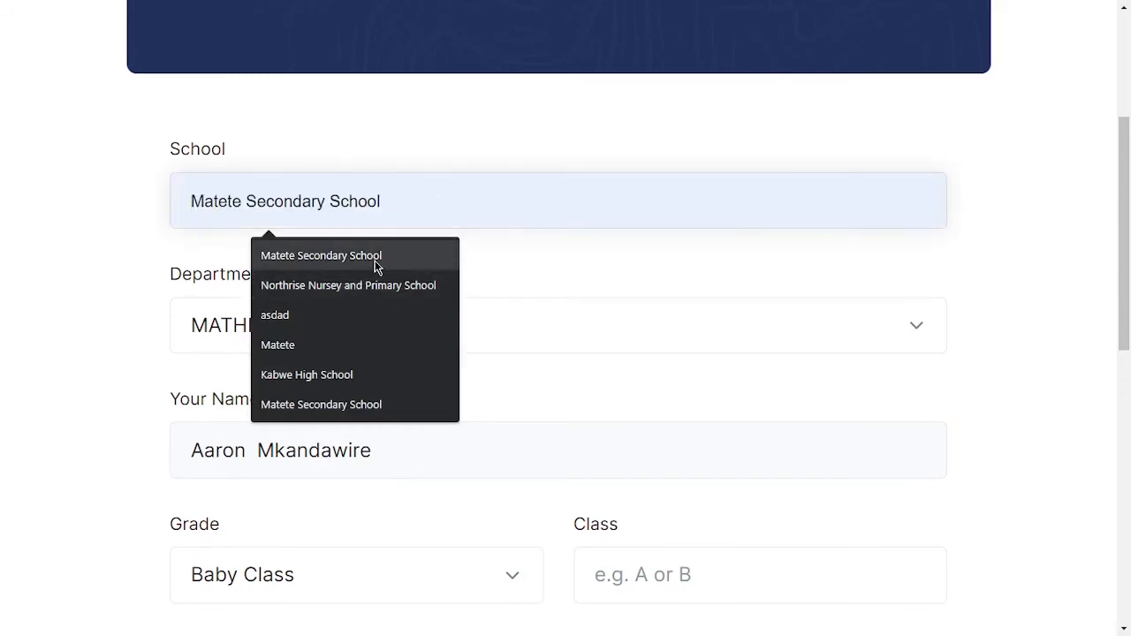
left_click(375, 264)
left_click(339, 329)
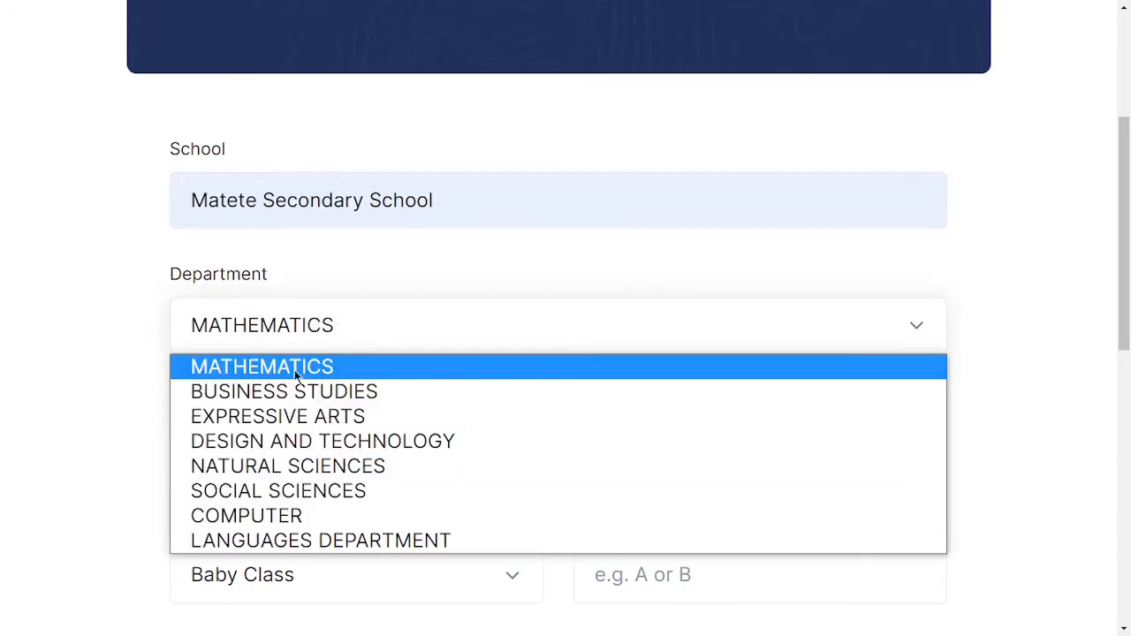
left_click(279, 516)
Set the lesson plan's grade to 9 and its class to Gold.
scroll(70, 399, "down", 2)
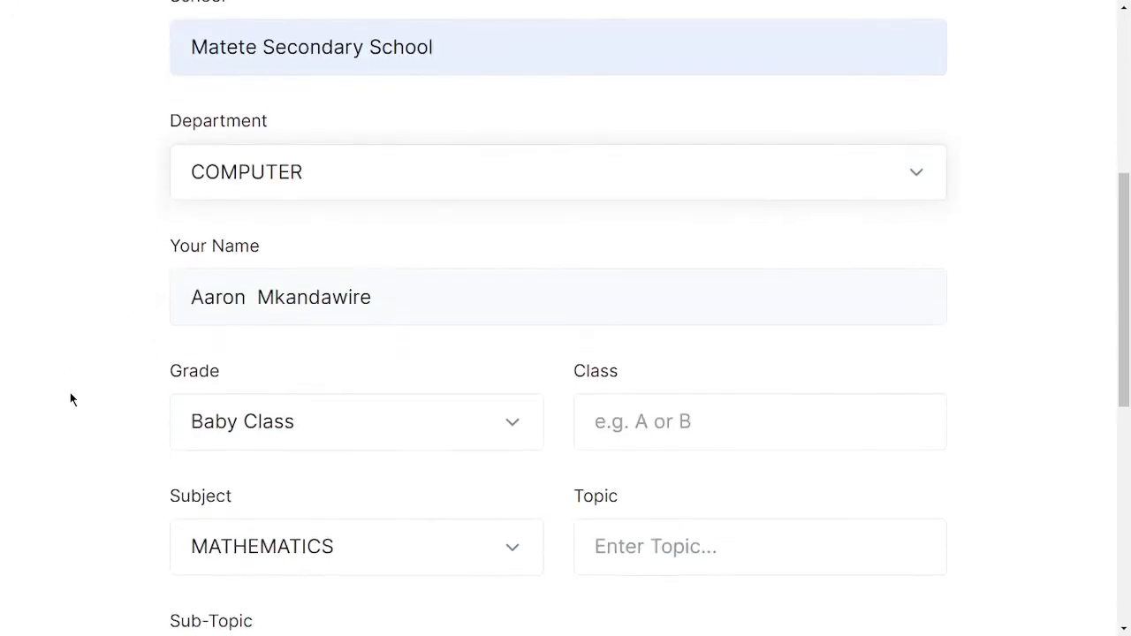
scroll(382, 369, "down", 1)
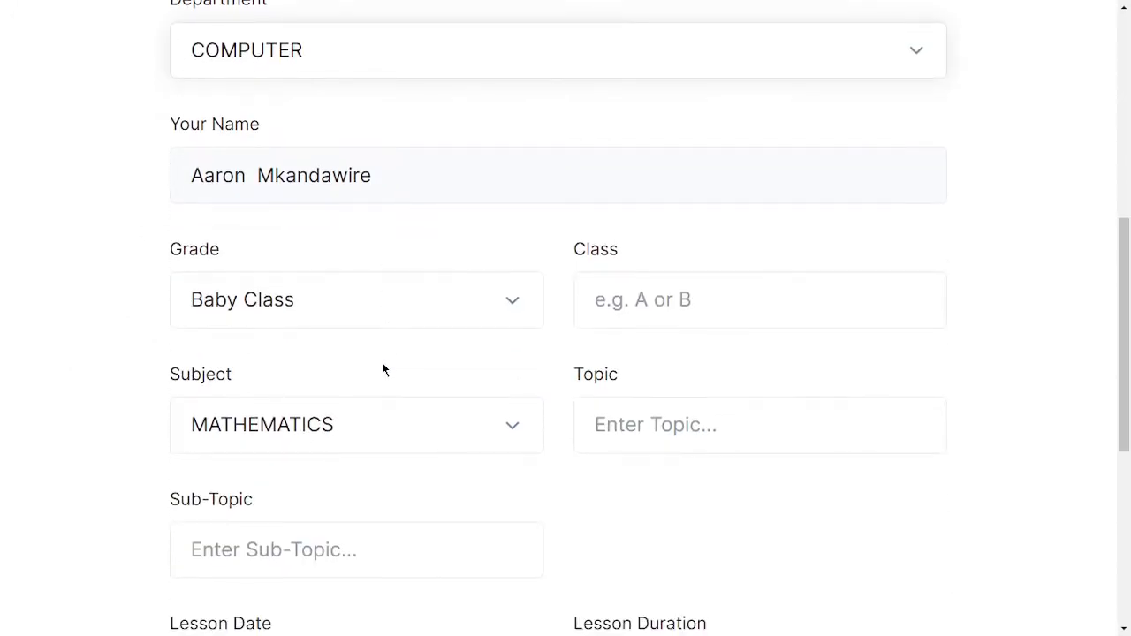
left_click(286, 305)
scroll(272, 483, "down", 1)
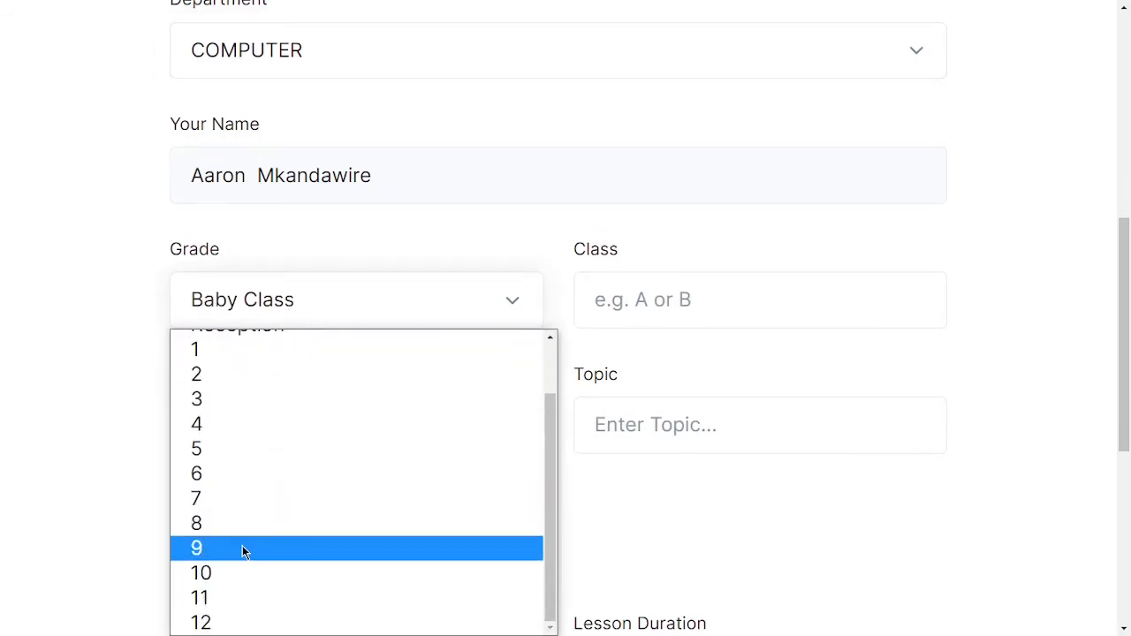
left_click(243, 546)
left_click(660, 306)
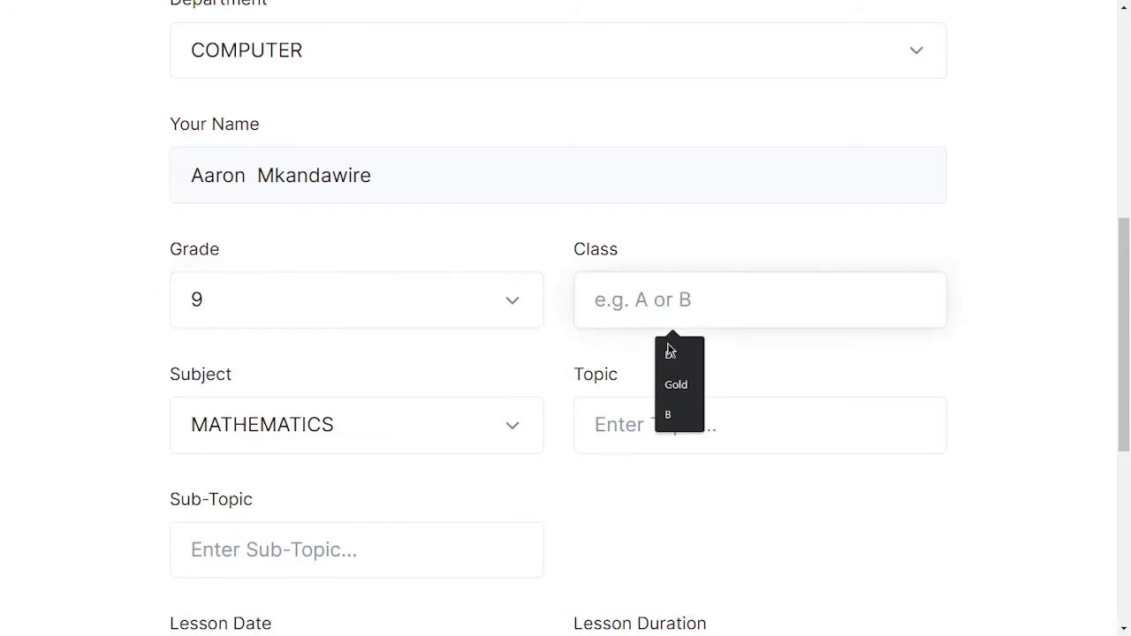
left_click(676, 384)
Choose COMPUTER STUDIES as the subject and enter Introduction to Computers as the topic.
left_click(315, 429)
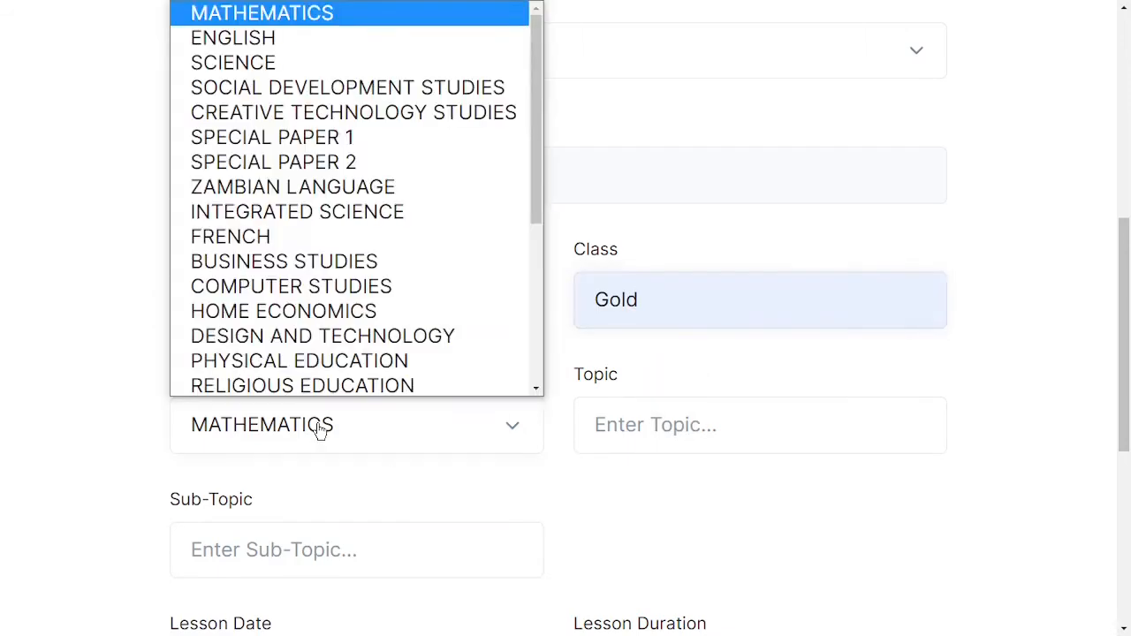
left_click(299, 283)
left_click(663, 424)
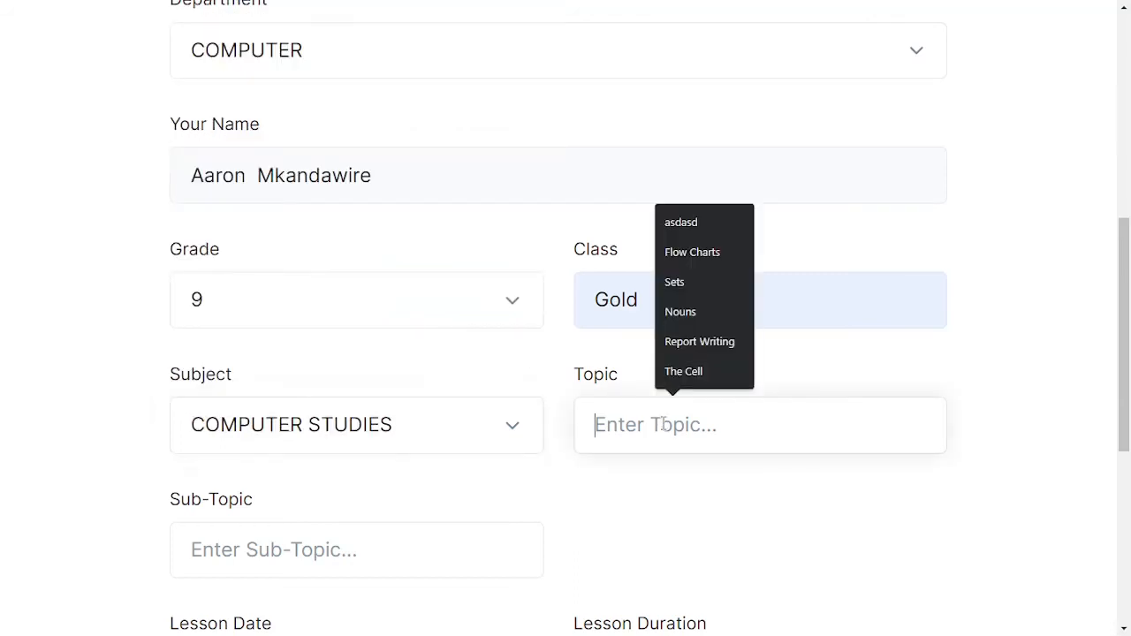
type("Intr")
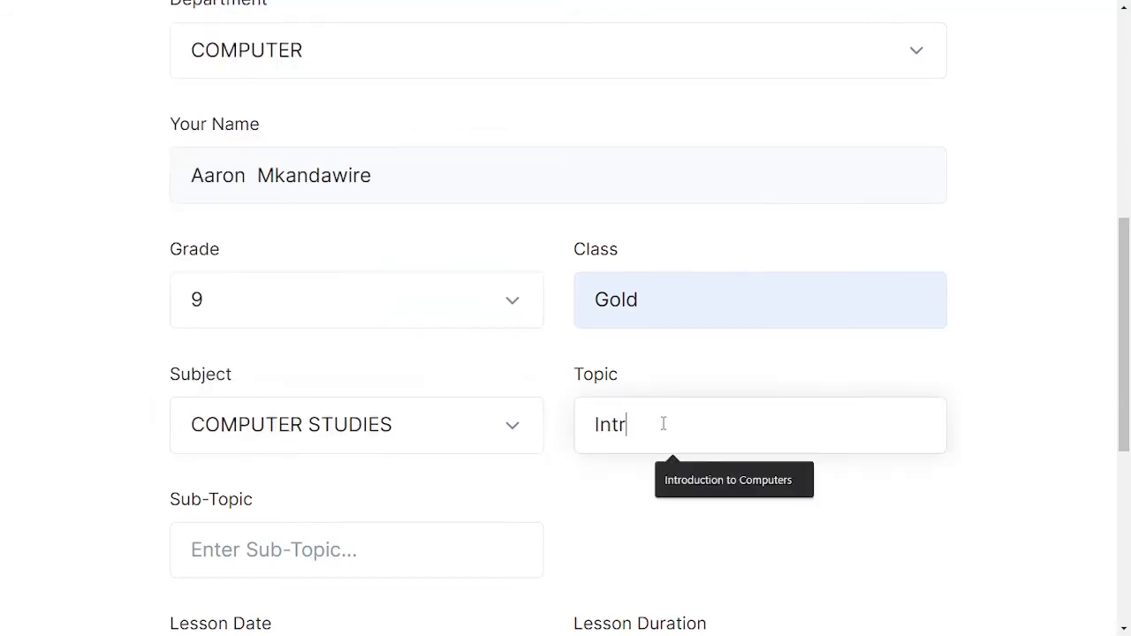
left_click(684, 477)
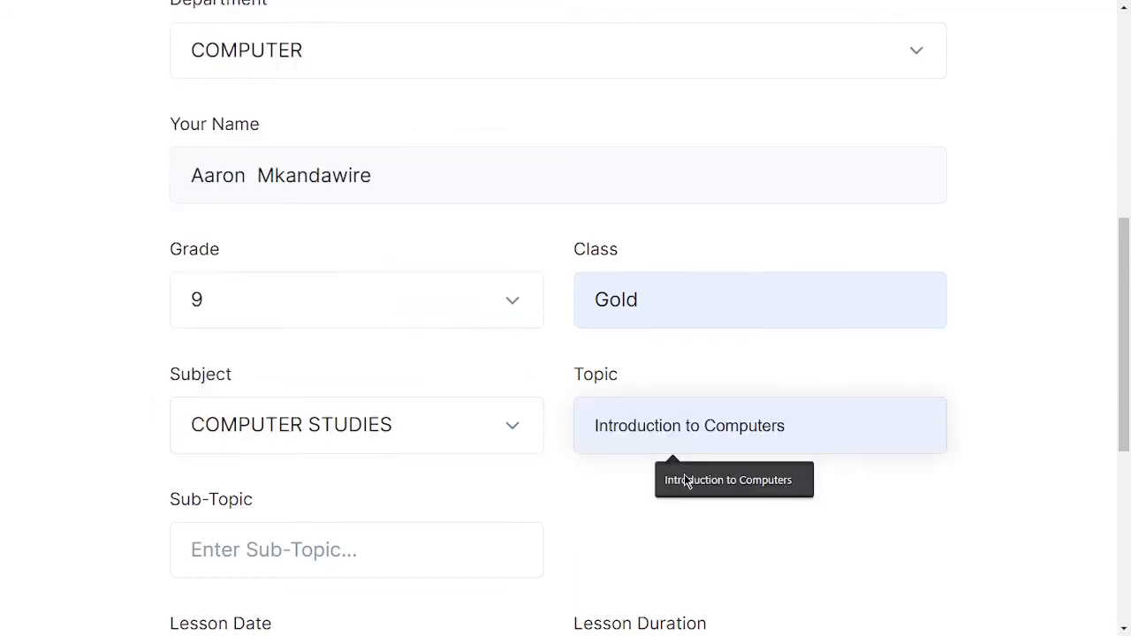
Enter Input Devices as the lesson plan's sub-topic.
left_click(251, 552)
type("In")
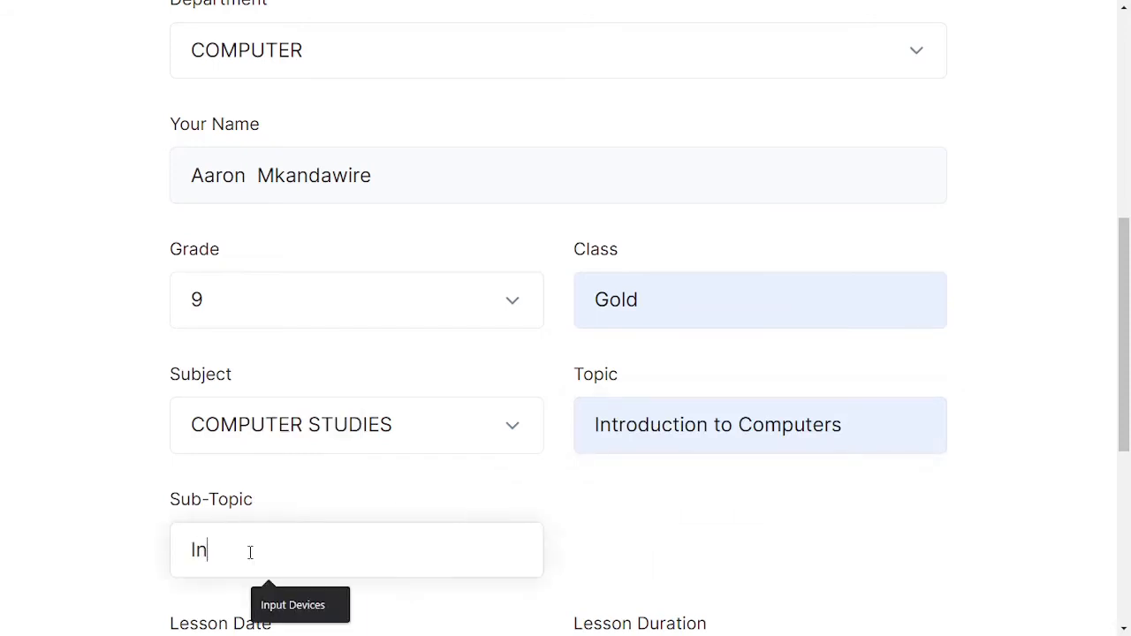
type("put")
left_click(296, 604)
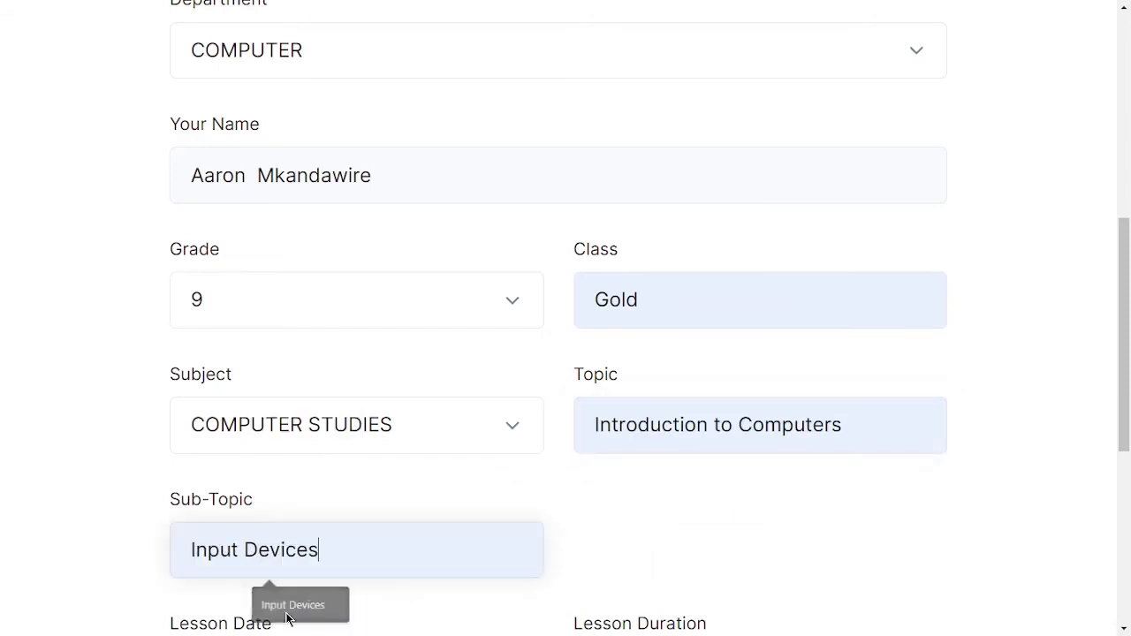
Set the lesson date to 14/06/2022 and the lesson duration to 80.
scroll(539, 487, "down", 1)
scroll(557, 492, "down", 2)
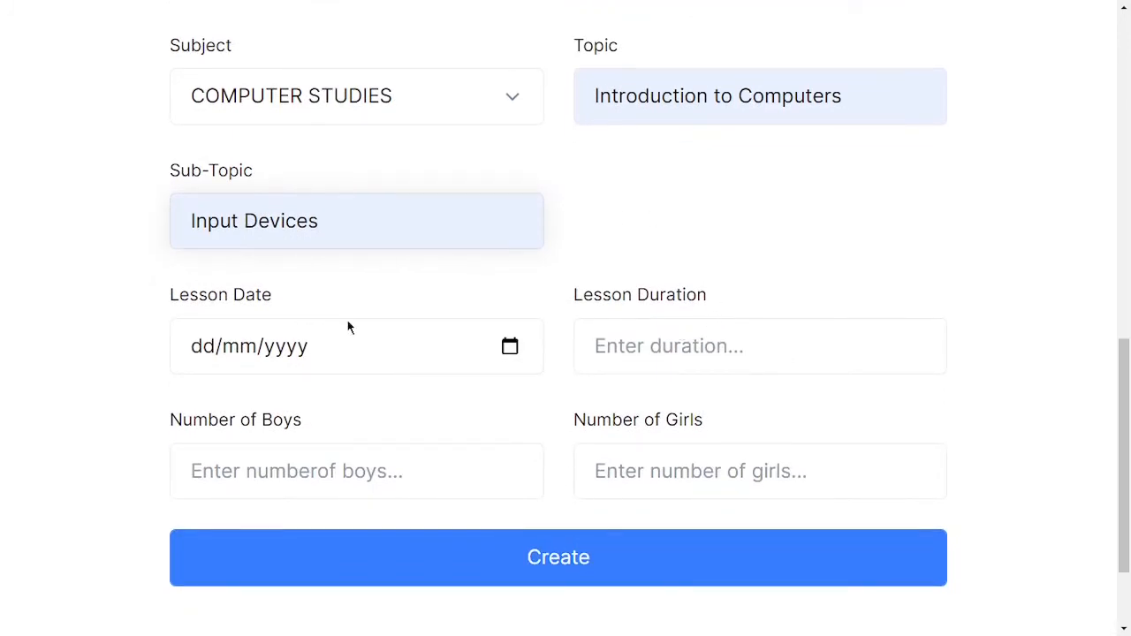
left_click(509, 348)
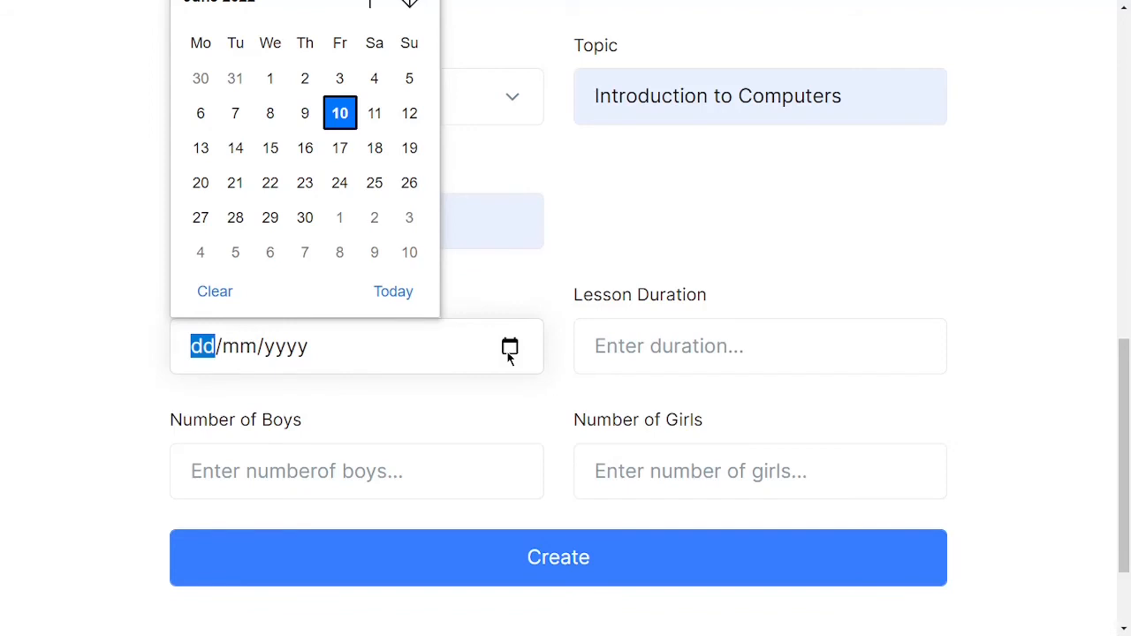
left_click(233, 149)
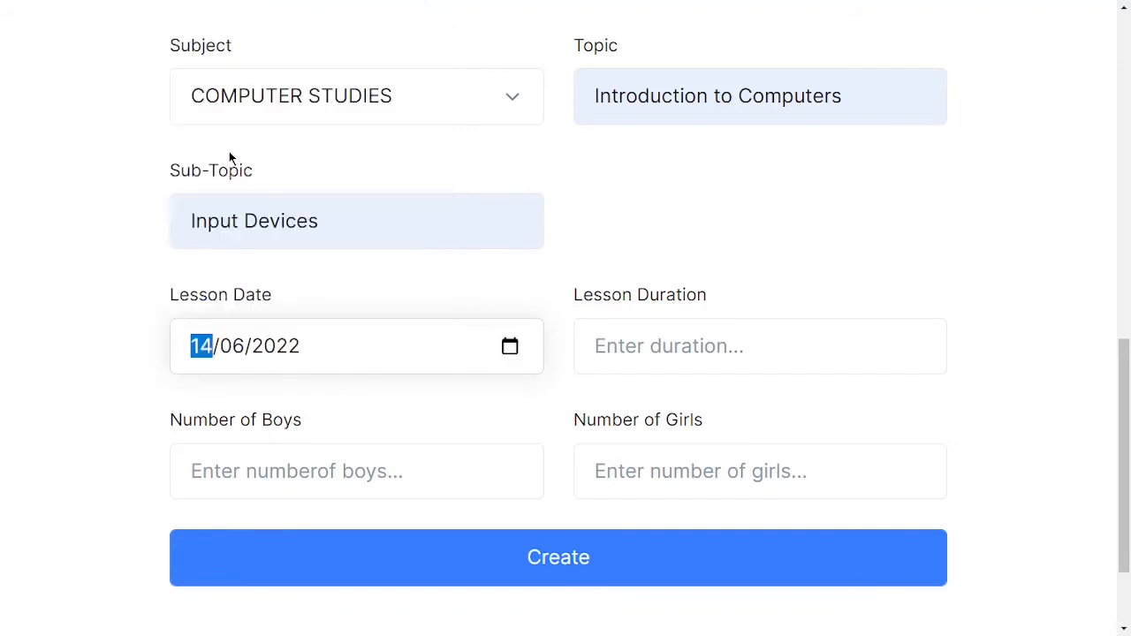
left_click(673, 341)
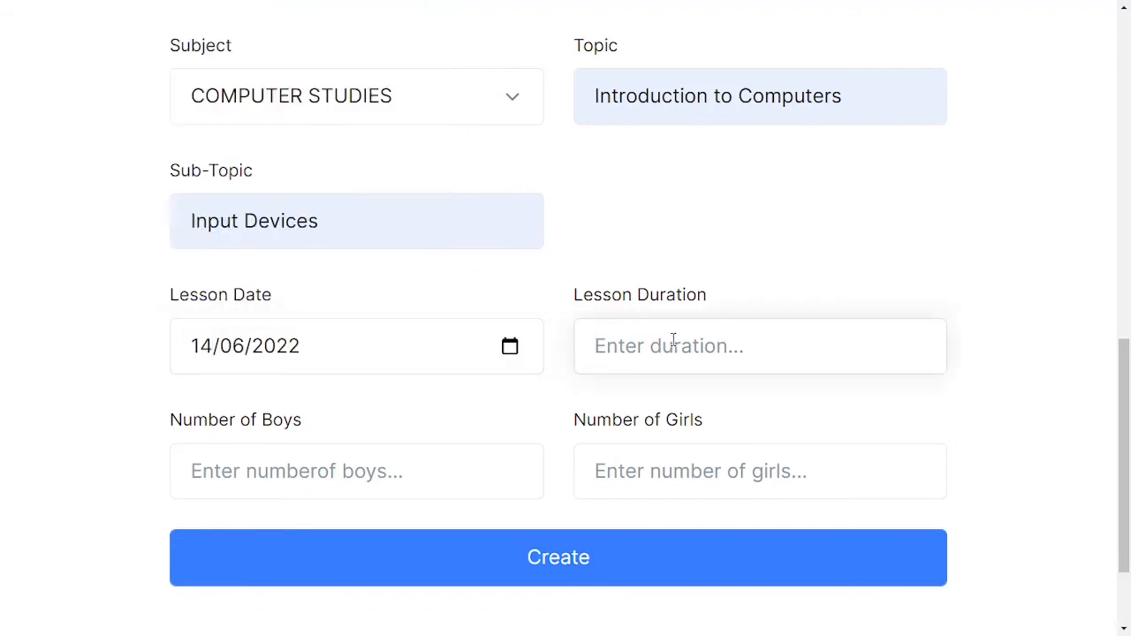
type("80")
Enter 23 boys and 12 girls, and create the lesson plan.
left_click(269, 474)
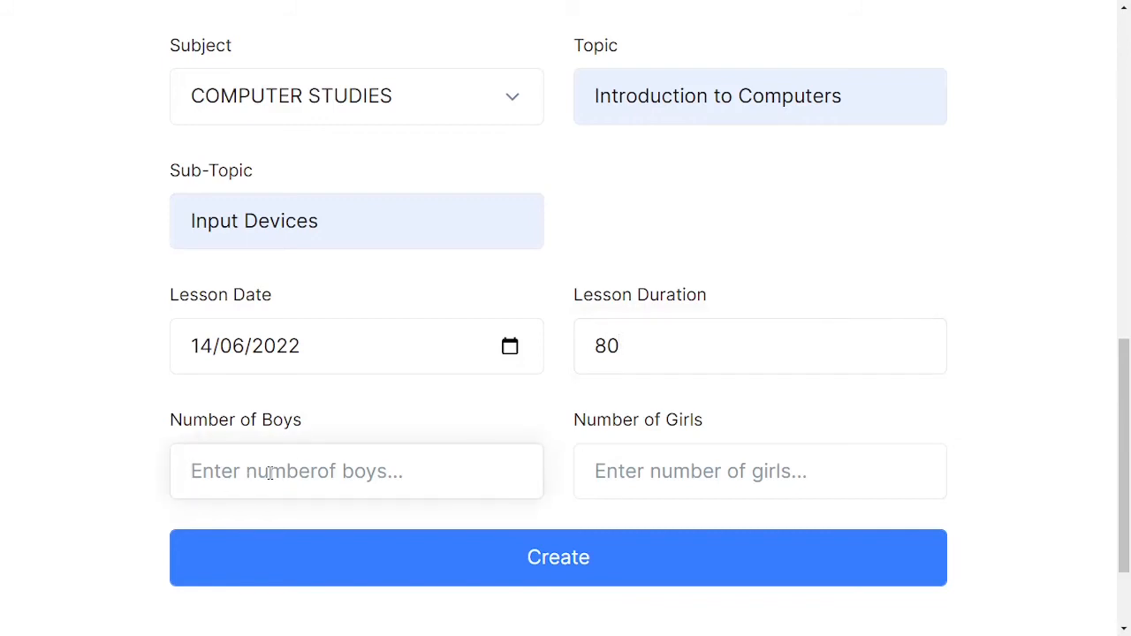
type("23")
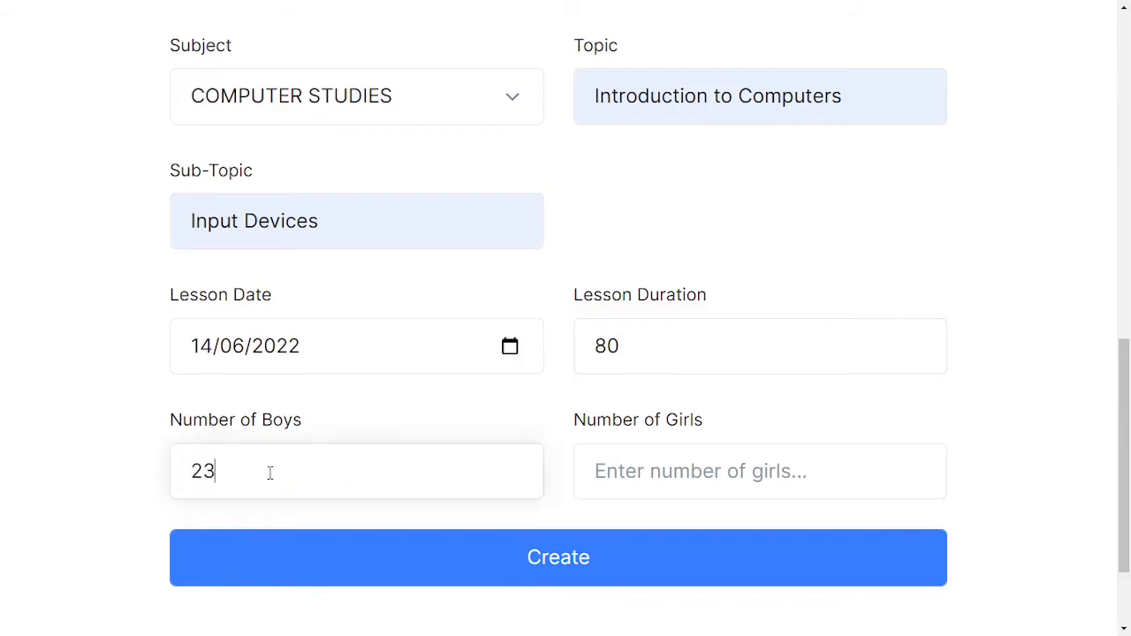
left_click(636, 488)
type("12")
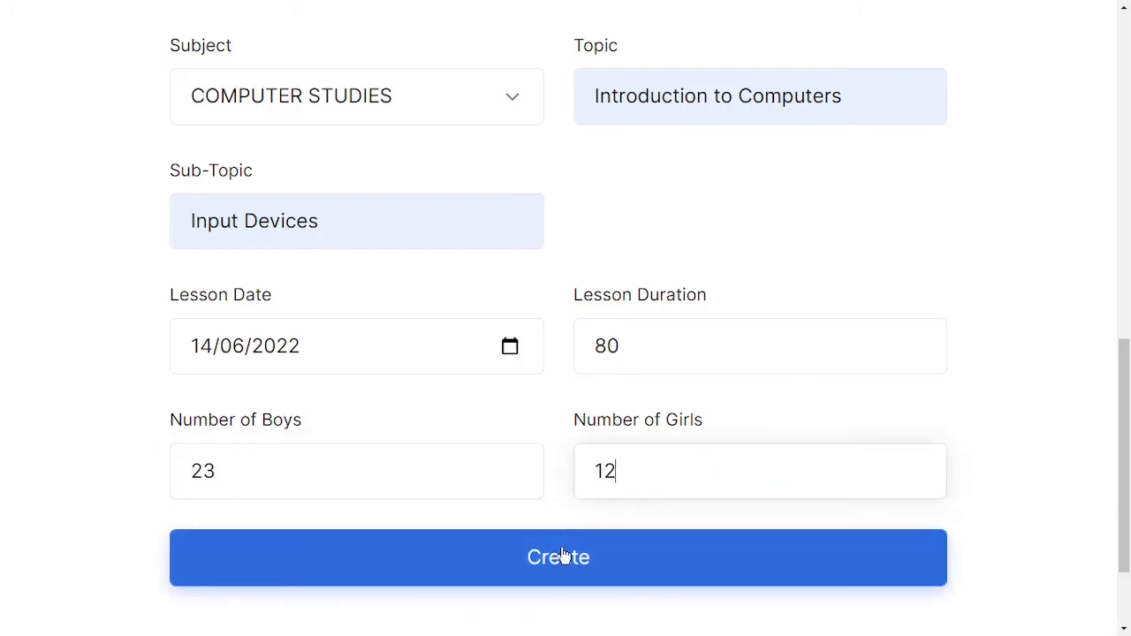
left_click(563, 555)
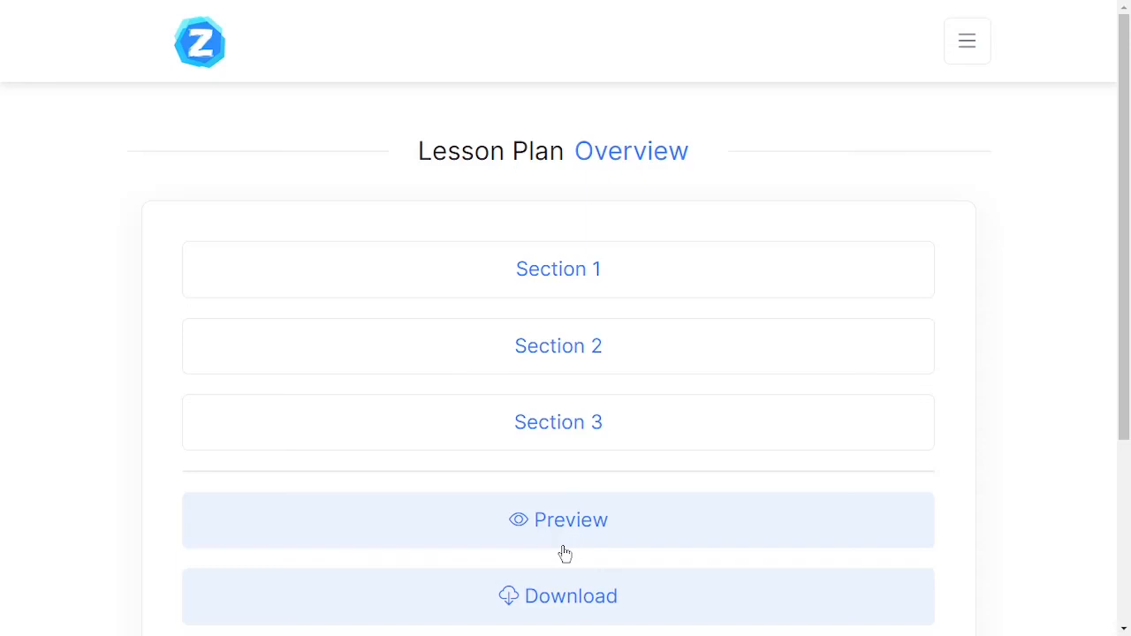
Return to the home dashboard and view the Introduction to Computers plan among the recent lesson plans.
left_click(961, 48)
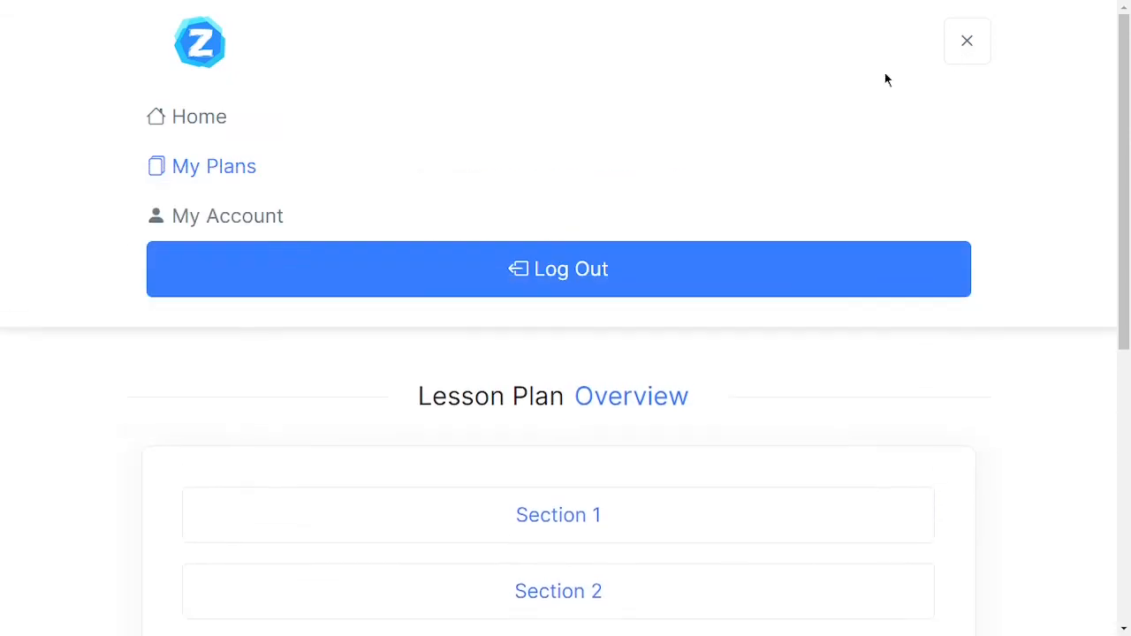
left_click(195, 131)
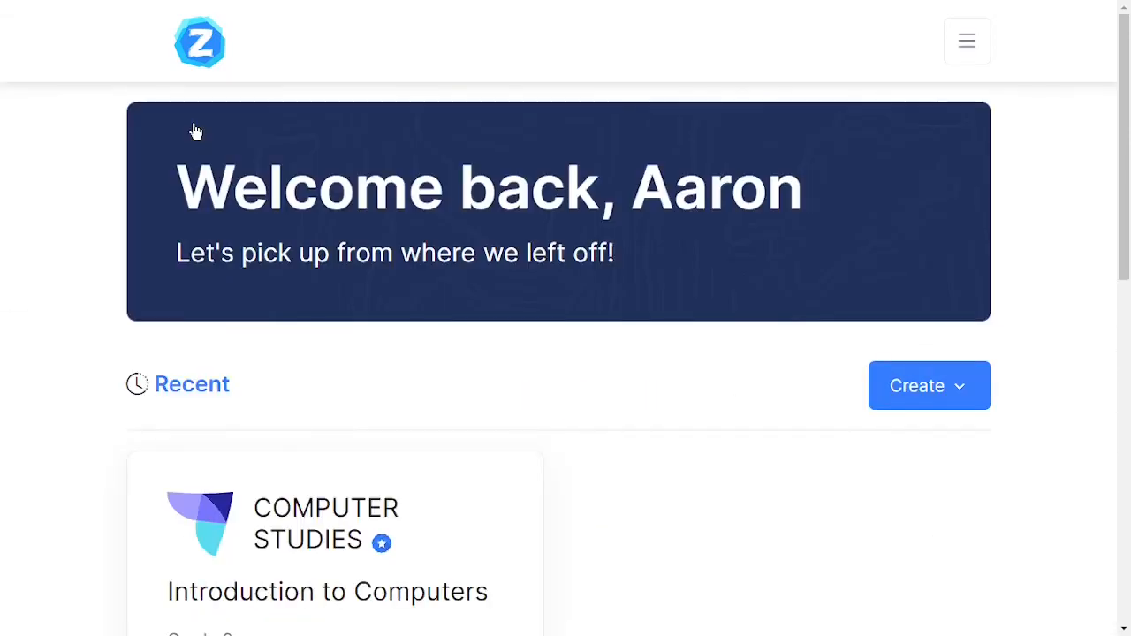
scroll(394, 470, "down", 3)
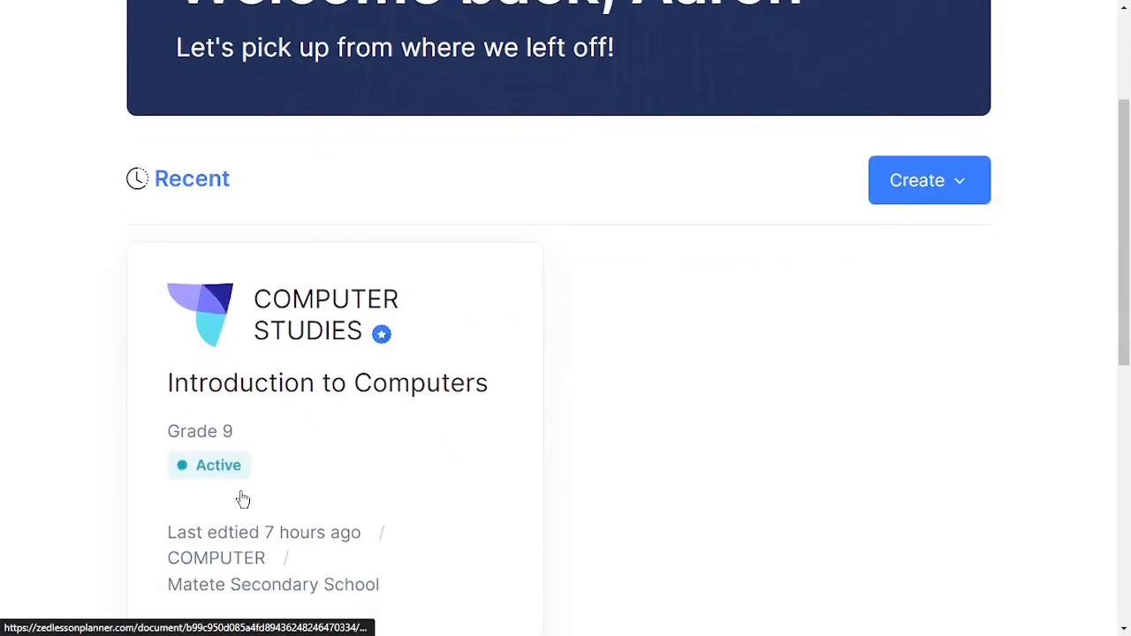
scroll(421, 448, "down", 1)
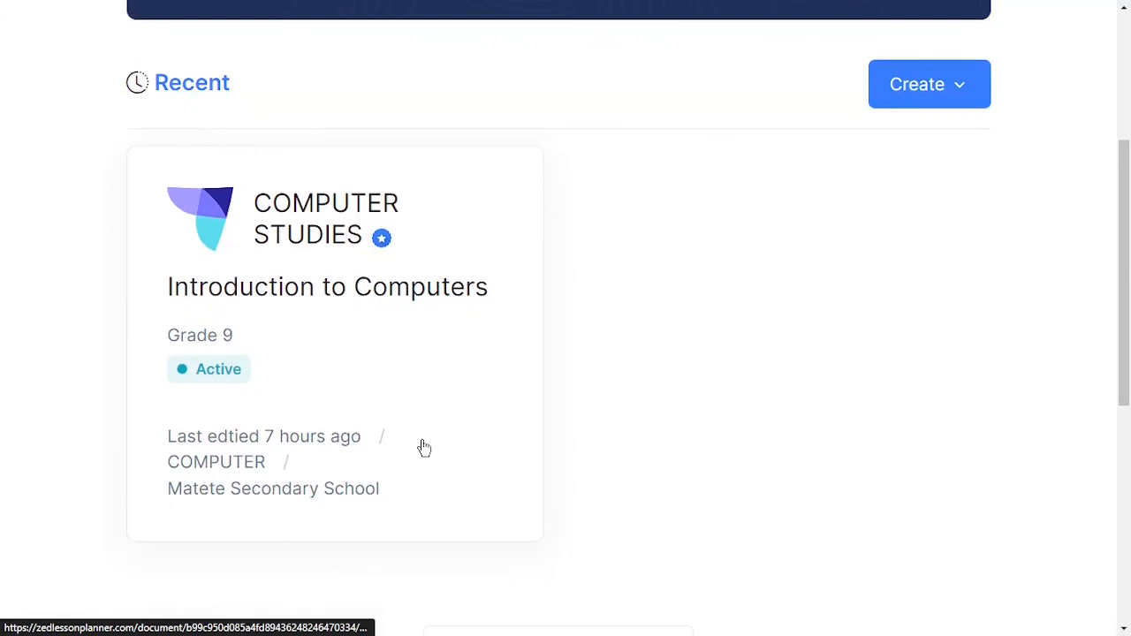